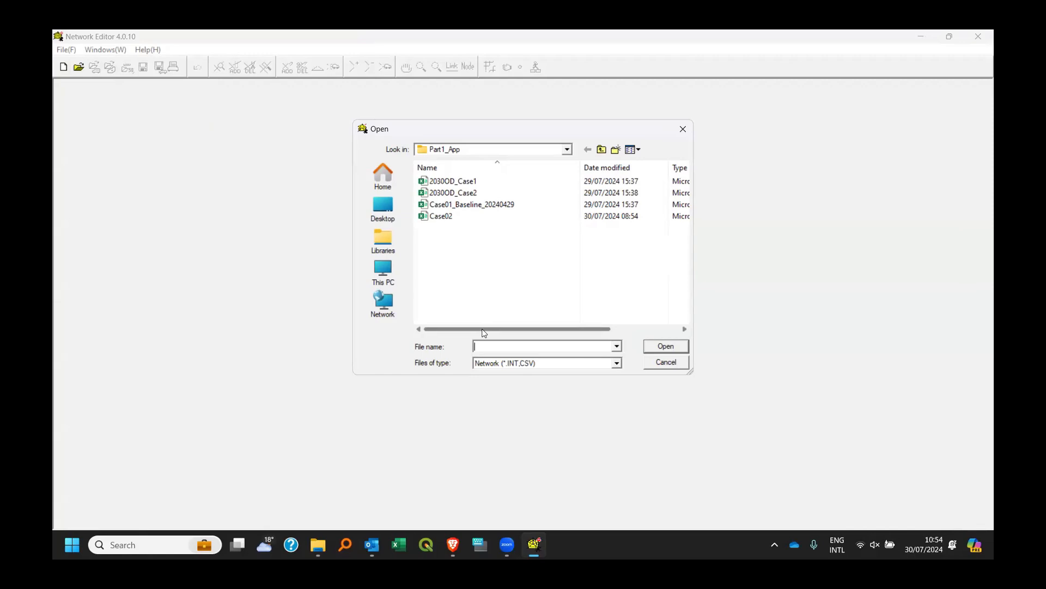
Open the network file Case01_Baseline_20240429 from the Part1_App folder and maximize its network window.
{"action": "left_click_drag", "start_coordinate": [484, 331], "coordinate": [452, 331]}
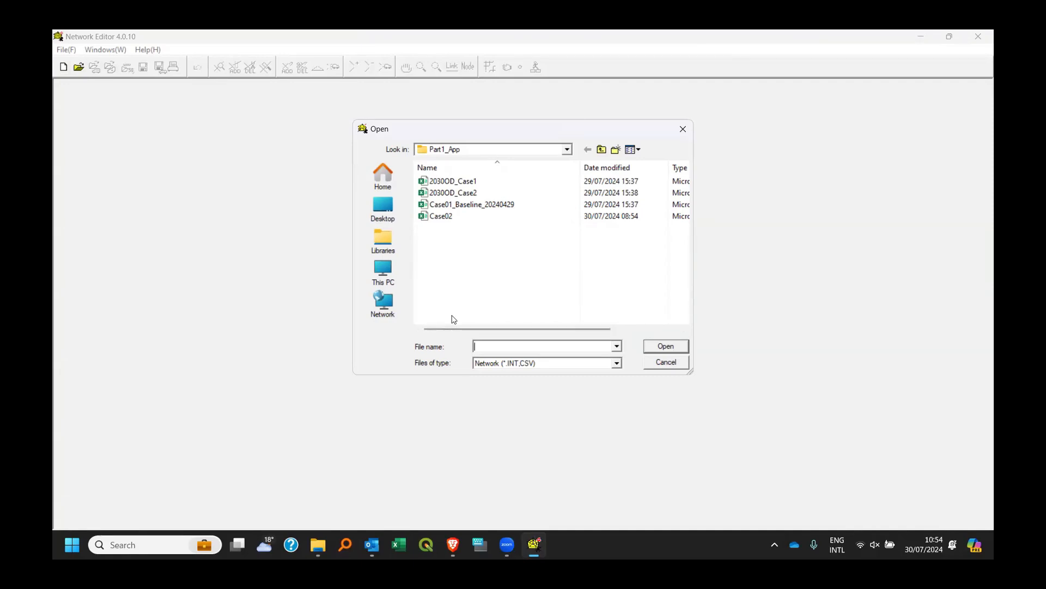
{"action": "left_click", "coordinate": [479, 206]}
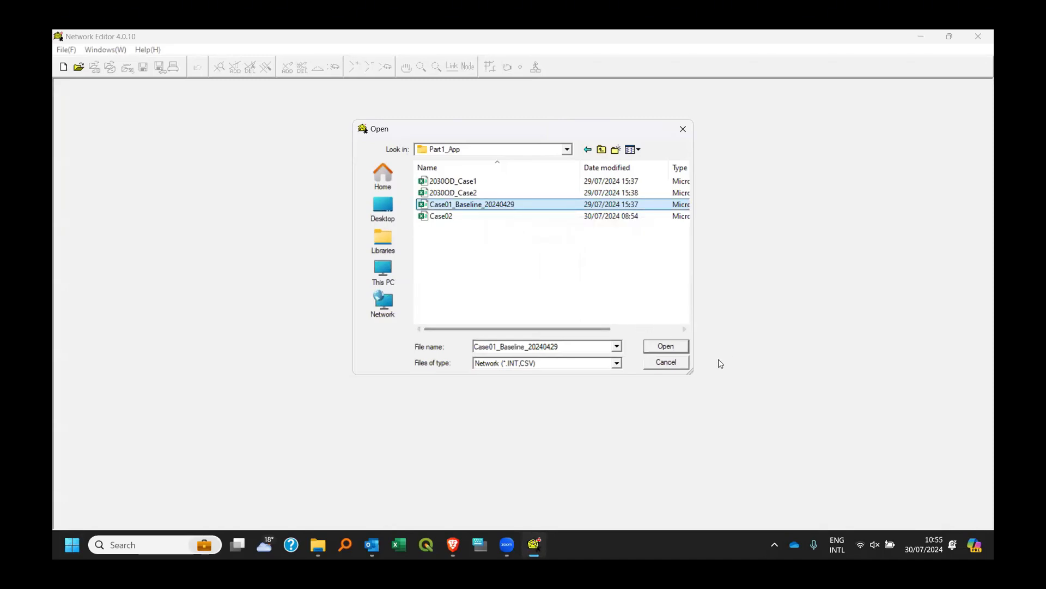
{"action": "left_click", "coordinate": [665, 346]}
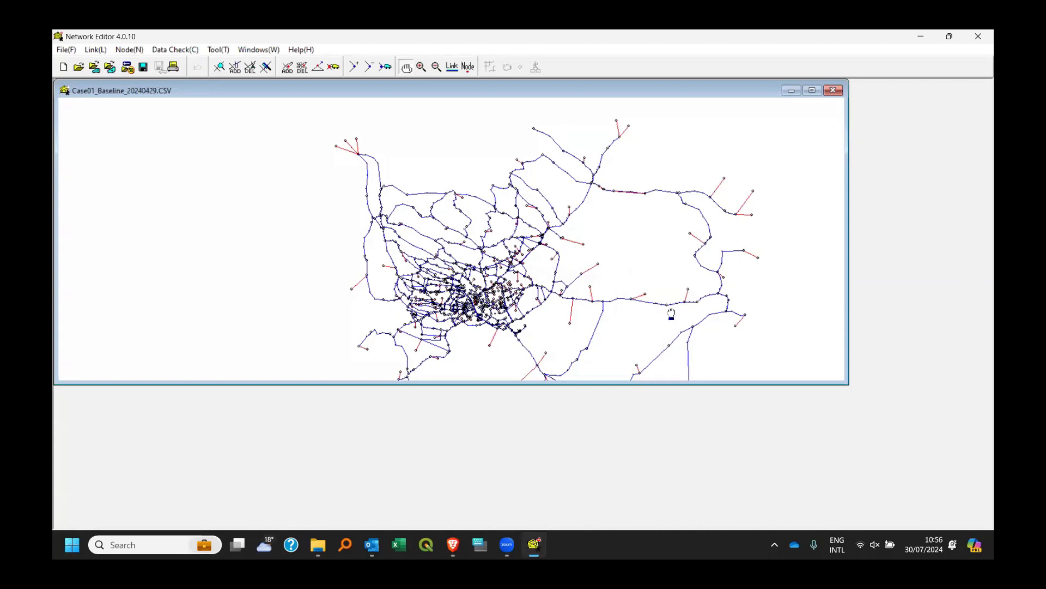
{"action": "left_click", "coordinate": [812, 90]}
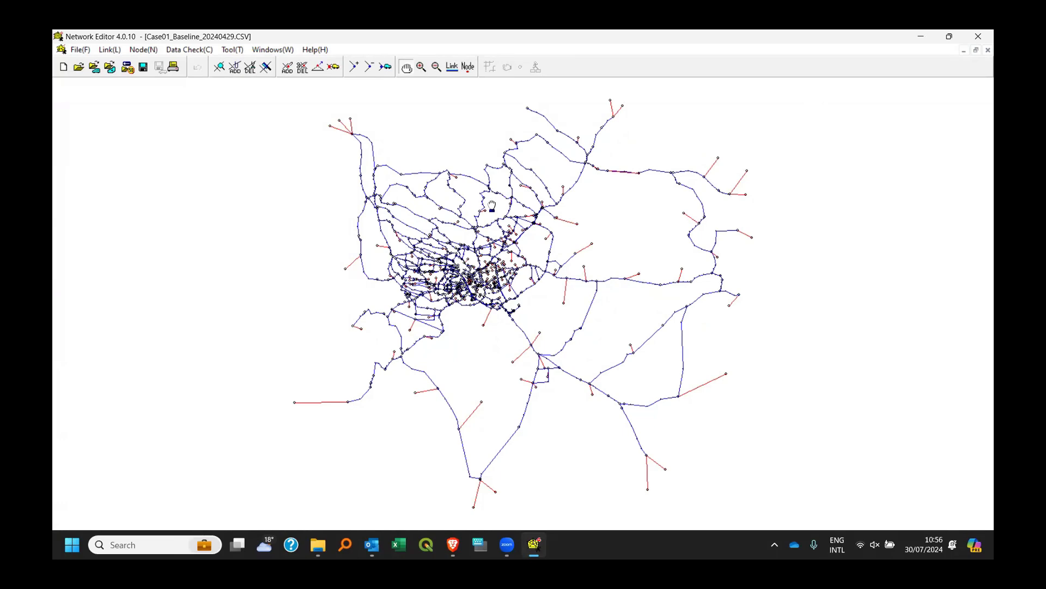
View the general link information of link L0545, northeast of the town-centre street grid, and close it without changes.
{"action": "scroll", "coordinate": [491, 206], "scroll_direction": "up", "scroll_amount": 3}
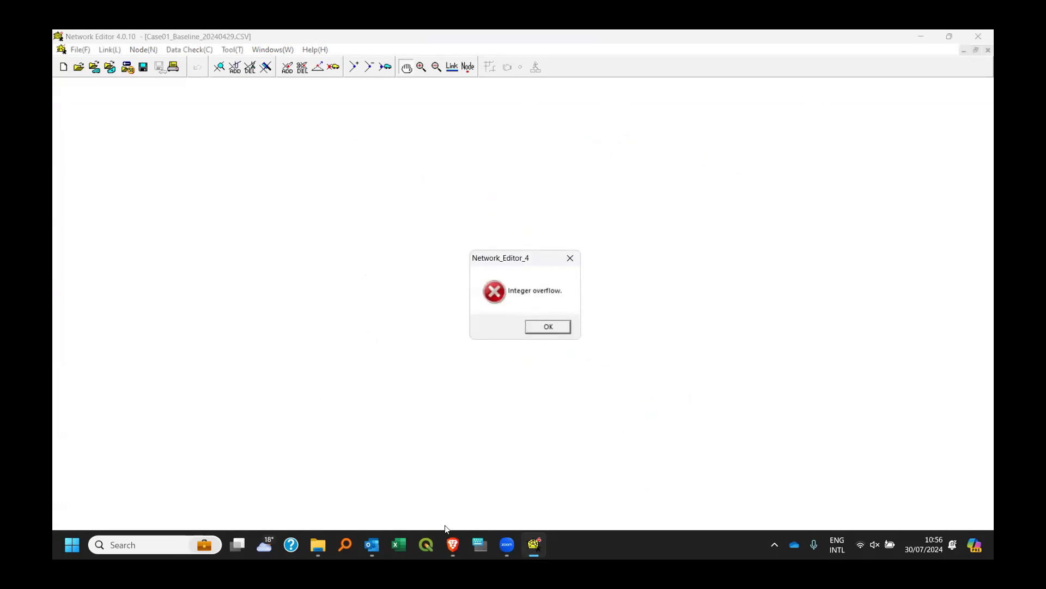
{"action": "left_click", "coordinate": [562, 331]}
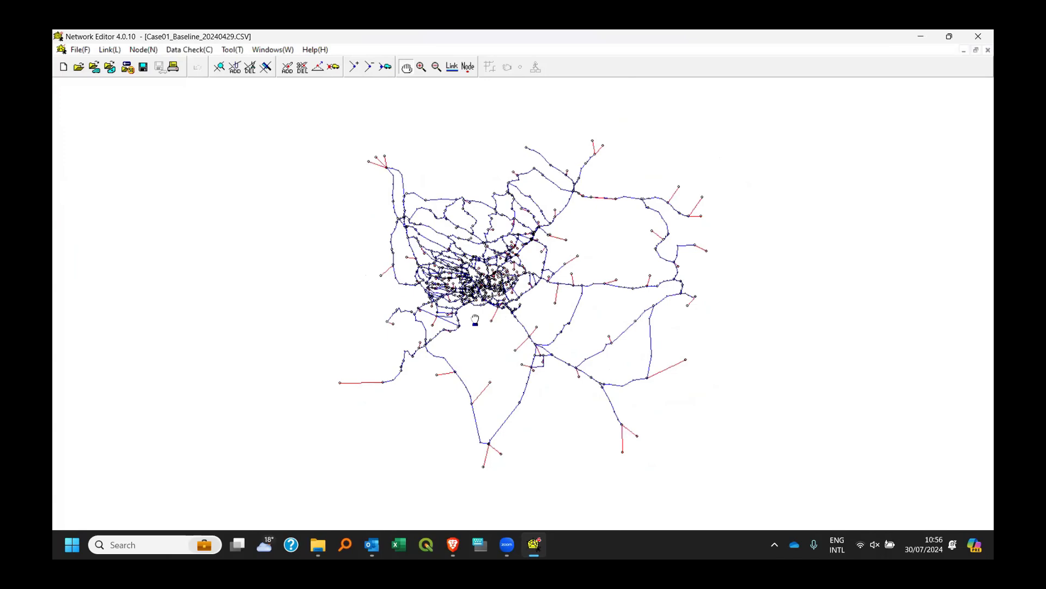
{"action": "scroll", "coordinate": [474, 293], "scroll_direction": "down", "scroll_amount": 3}
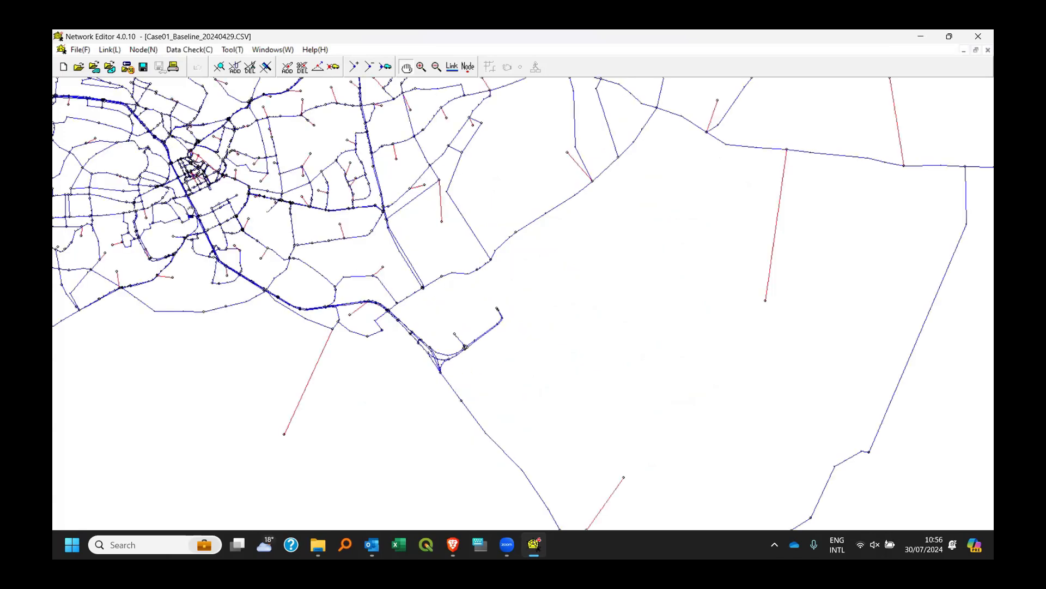
{"action": "left_click_drag", "start_coordinate": [192, 211], "coordinate": [508, 291]}
{"action": "scroll", "coordinate": [190, 263], "scroll_direction": "down", "scroll_amount": 3}
{"action": "left_click_drag", "start_coordinate": [390, 272], "coordinate": [537, 333]}
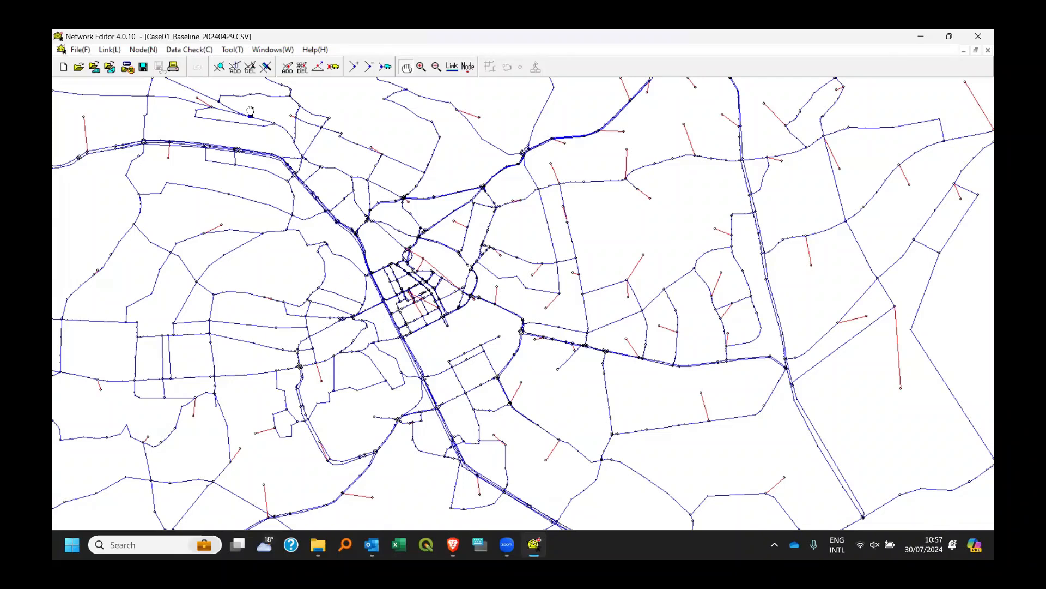
{"action": "left_click", "coordinate": [219, 66]}
{"action": "double_click", "coordinate": [578, 183]}
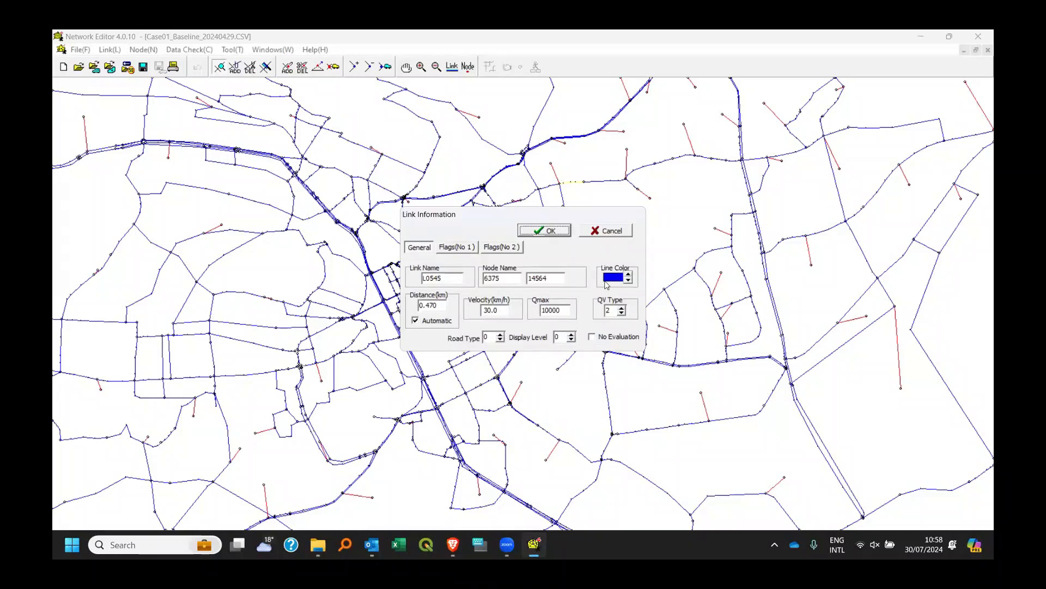
{"action": "left_click", "coordinate": [605, 234]}
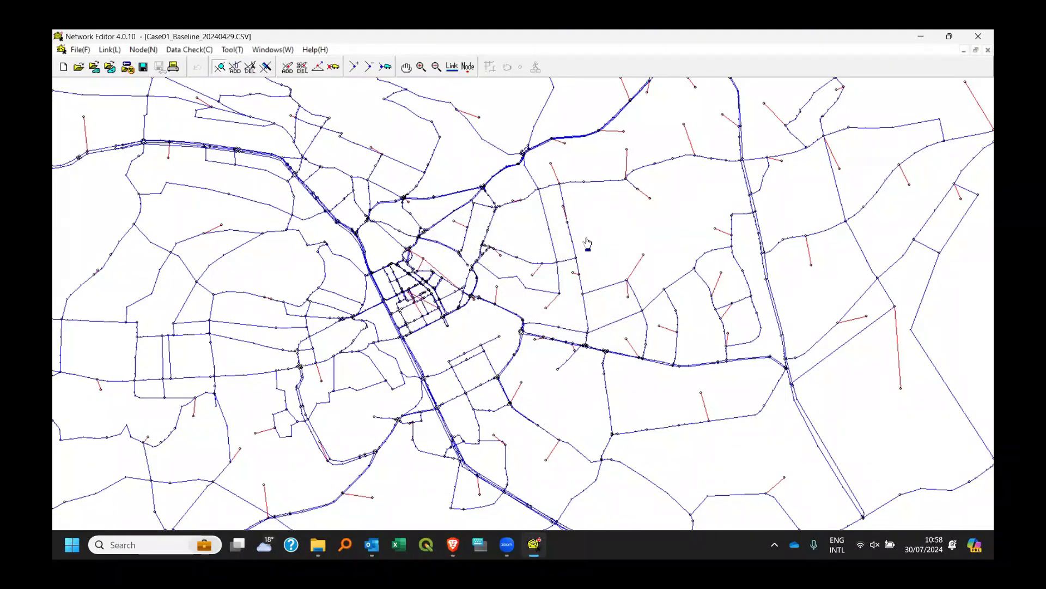
Reopen the information of link L0545 and review its Flags (No 1) settings by mode.
{"action": "left_click", "coordinate": [564, 184]}
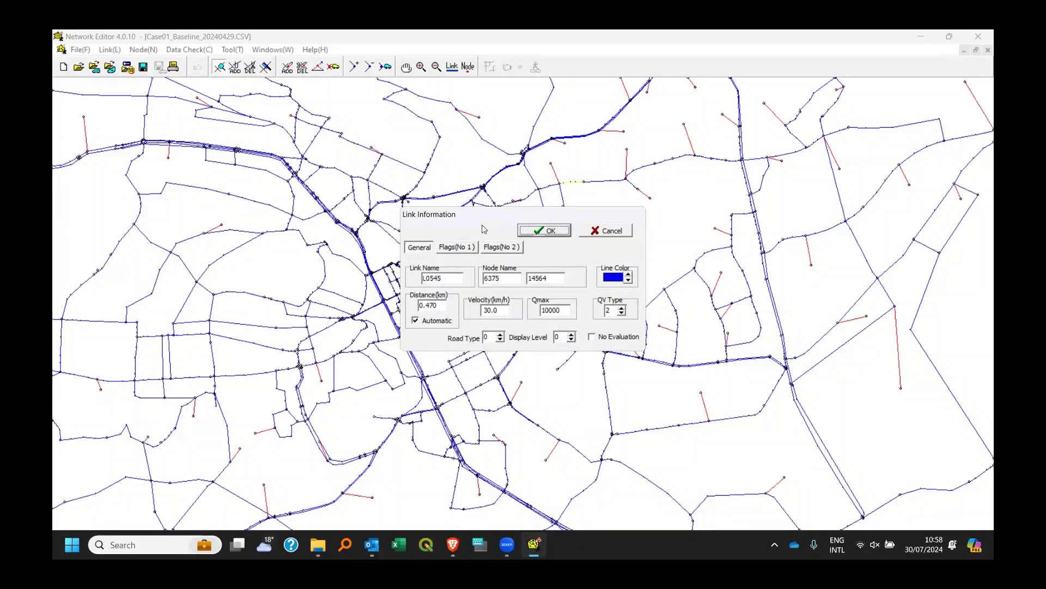
{"action": "left_click", "coordinate": [467, 249]}
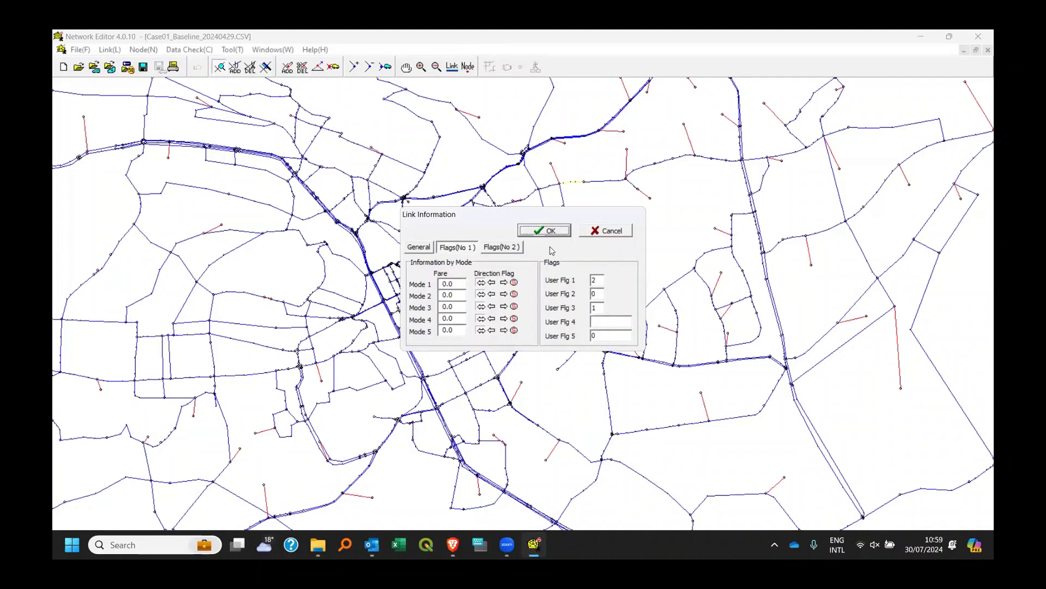
{"action": "left_click", "coordinate": [545, 231]}
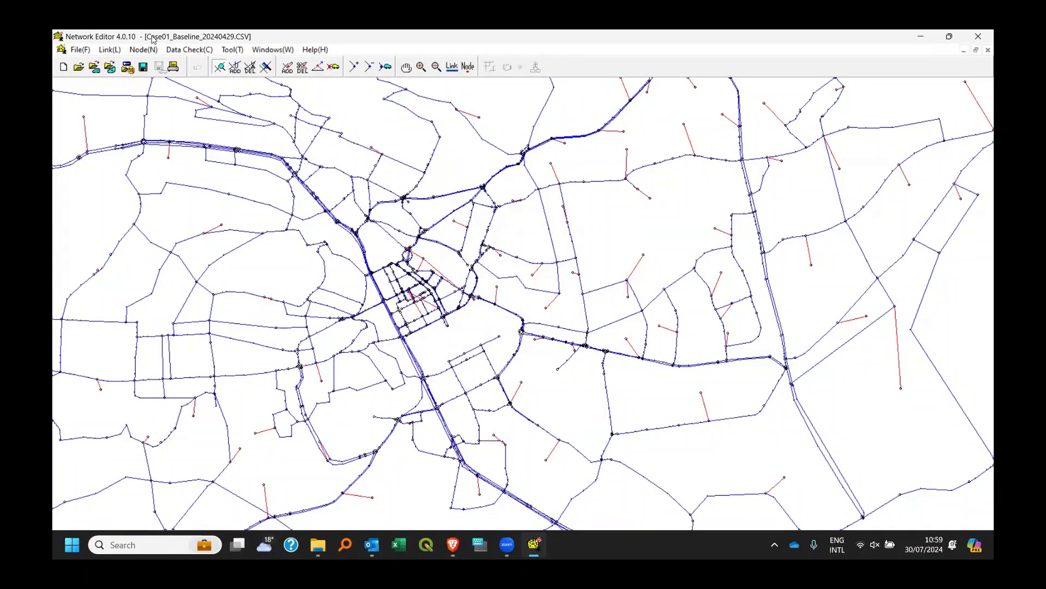
Run the One Way data check for Mode-2 on the network and show it in the maximized editor.
{"action": "double_click", "coordinate": [154, 37]}
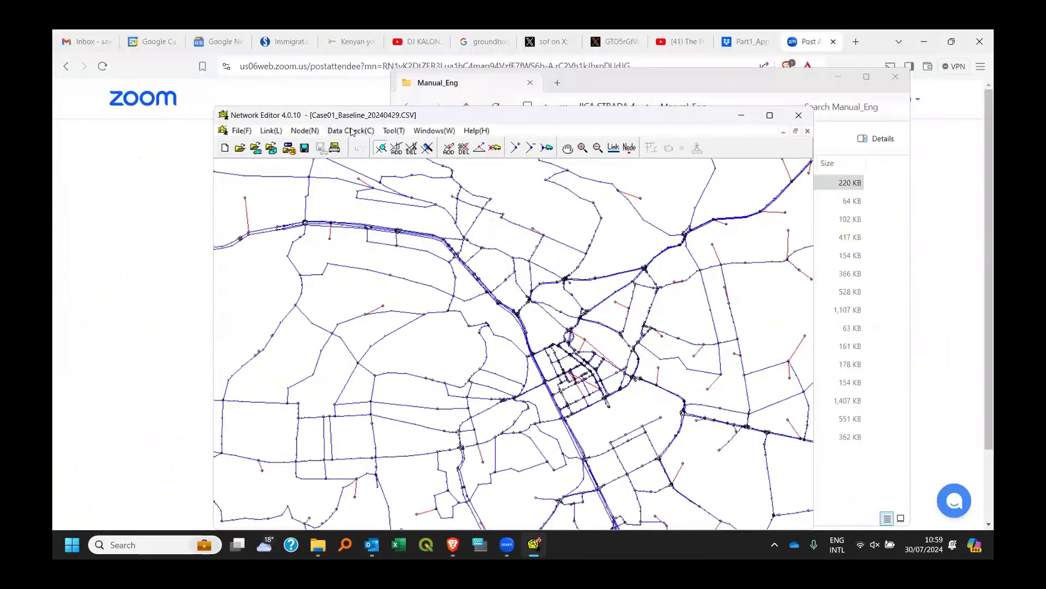
{"action": "left_click", "coordinate": [351, 131]}
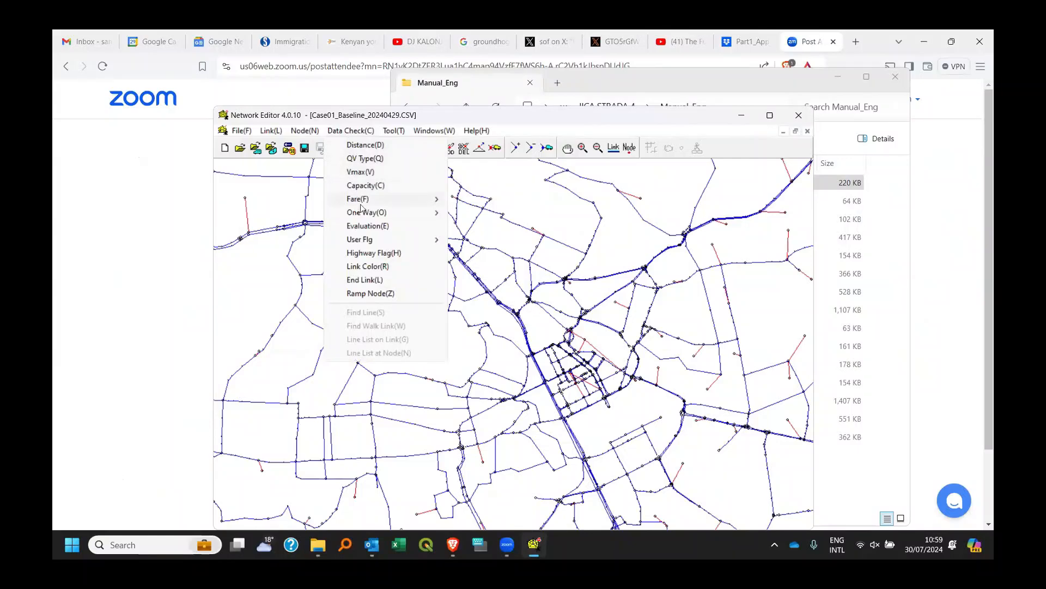
{"action": "mouse_move", "coordinate": [364, 211]}
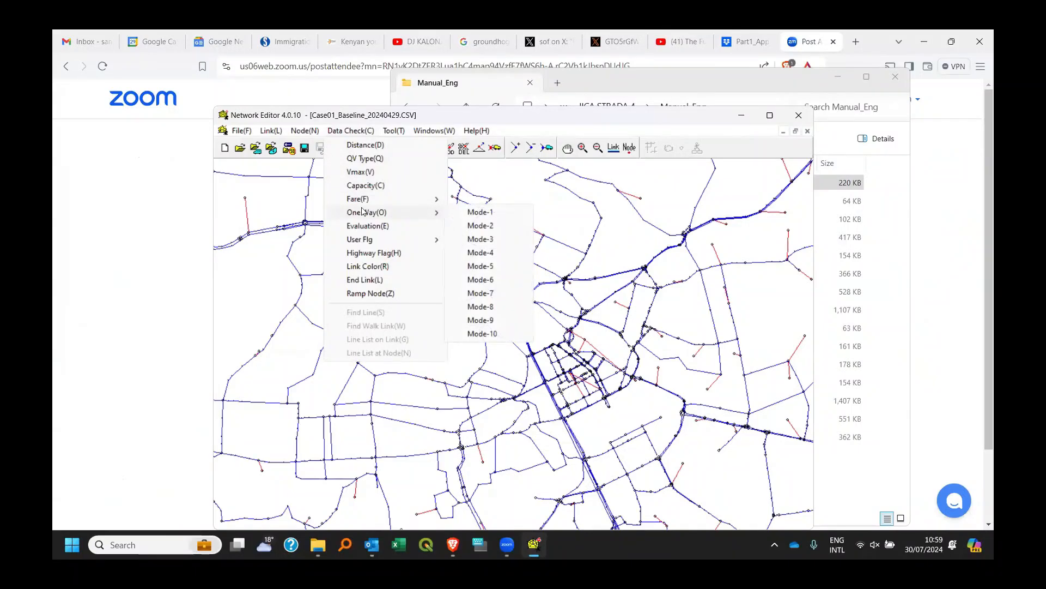
{"action": "left_click", "coordinate": [468, 225]}
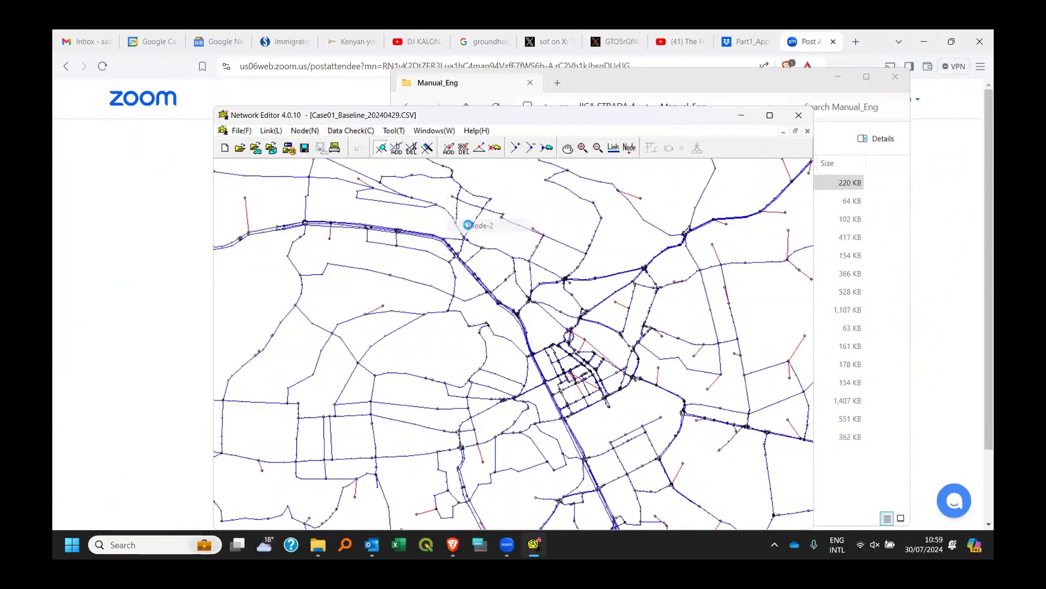
{"action": "double_click", "coordinate": [503, 119]}
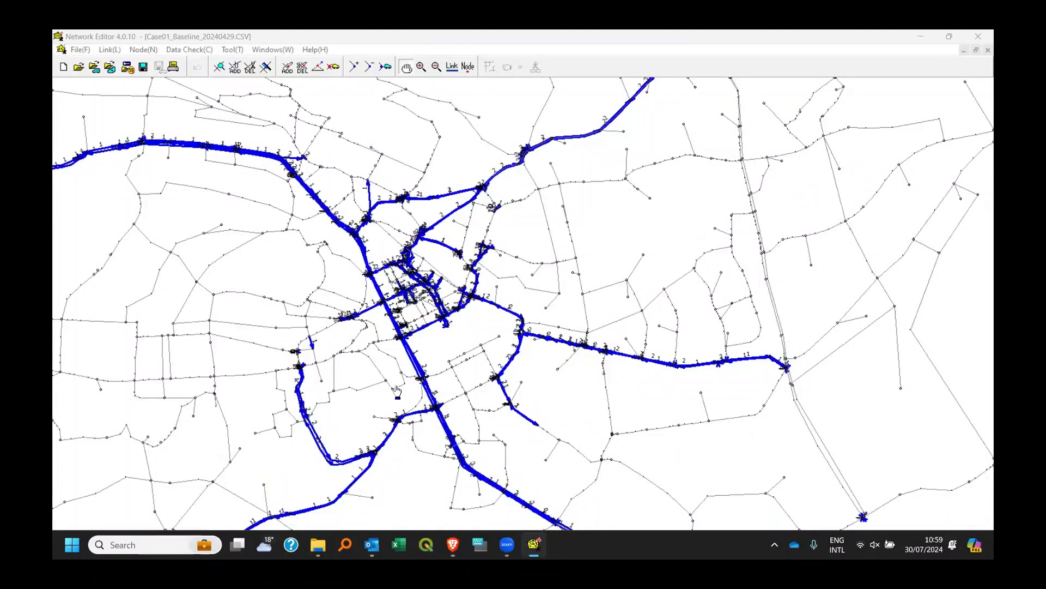
Examine the one-way direction arrows on the town-centre roads and around the small roundabouts.
{"action": "scroll", "coordinate": [396, 385], "scroll_direction": "up", "scroll_amount": 2}
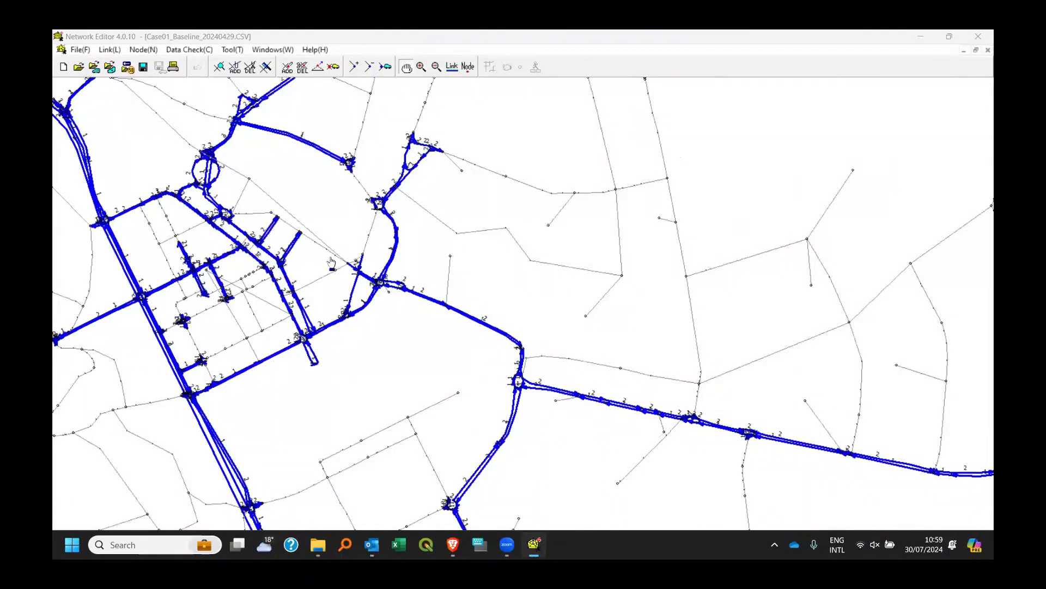
{"action": "left_click_drag", "start_coordinate": [332, 263], "coordinate": [575, 263]}
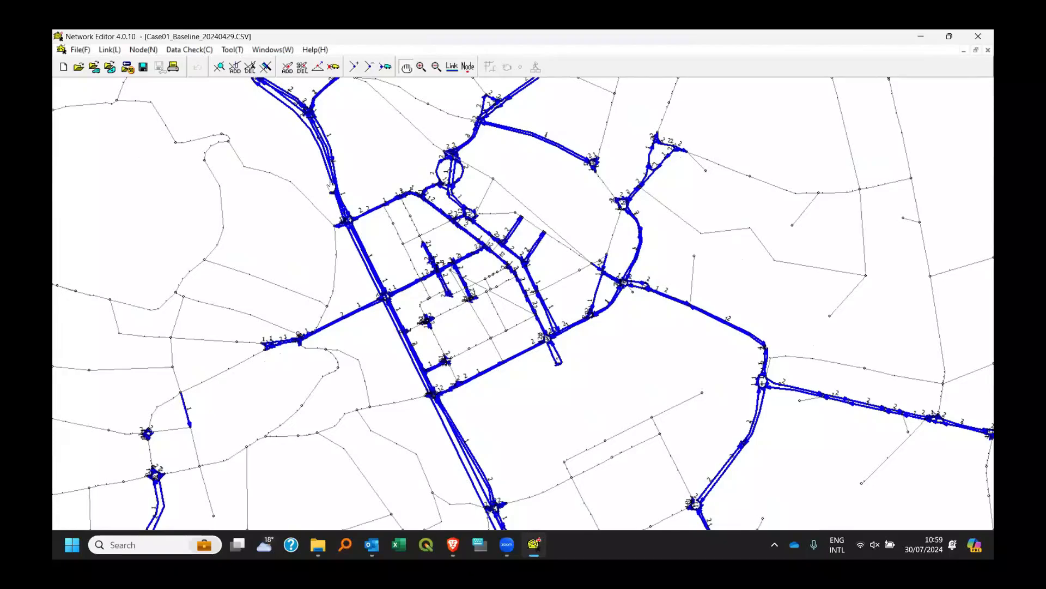
{"action": "scroll", "coordinate": [332, 185], "scroll_direction": "up", "scroll_amount": 1}
{"action": "left_click_drag", "start_coordinate": [321, 211], "coordinate": [462, 183]}
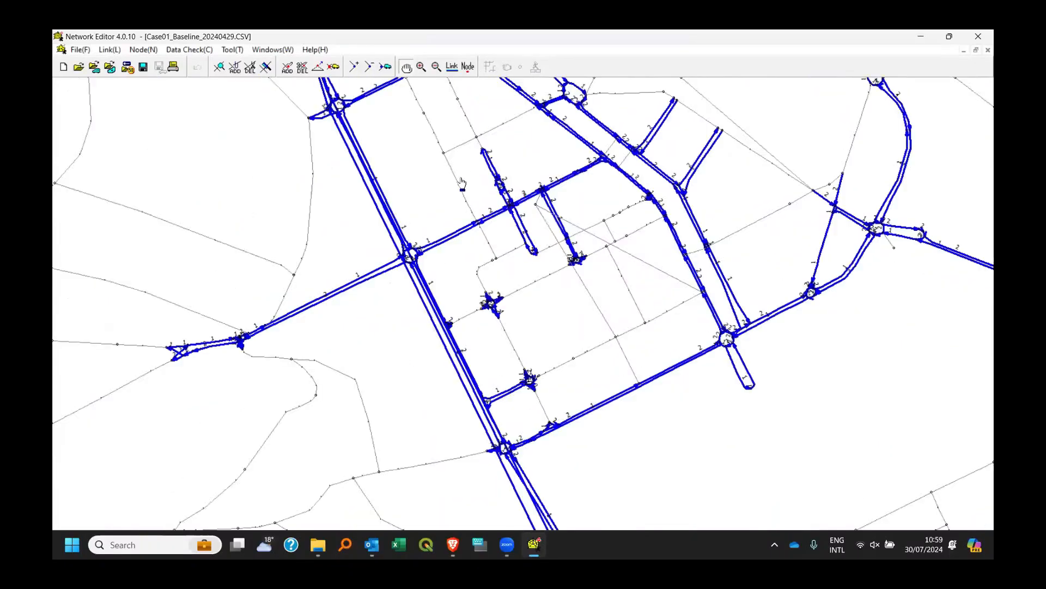
{"action": "scroll", "coordinate": [400, 270], "scroll_direction": "up", "scroll_amount": 2}
{"action": "scroll", "coordinate": [363, 271], "scroll_direction": "down", "scroll_amount": 2}
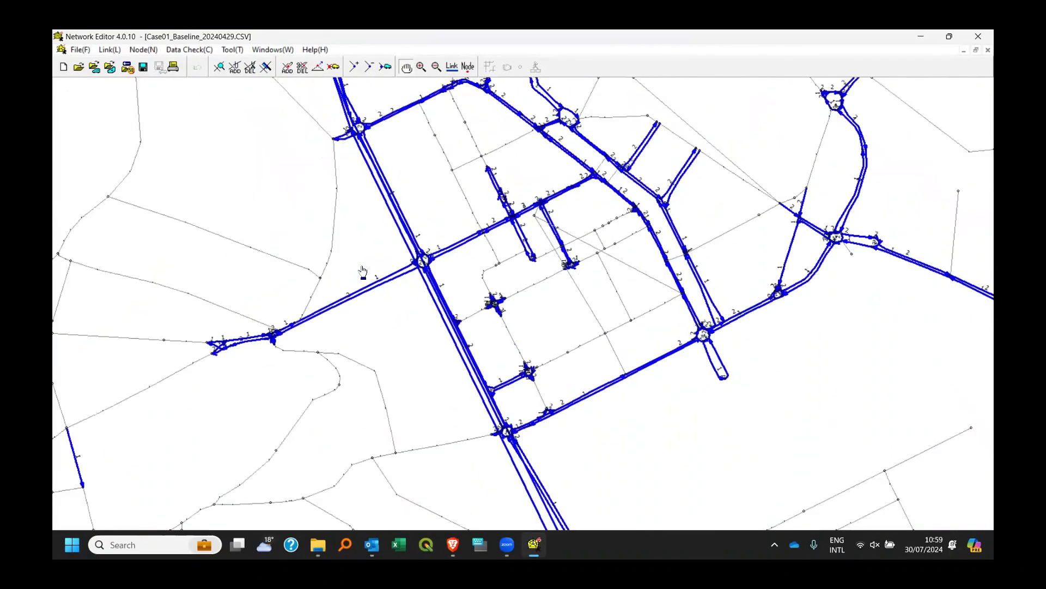
{"action": "scroll", "coordinate": [445, 297], "scroll_direction": "up", "scroll_amount": 1}
{"action": "left_click_drag", "start_coordinate": [354, 292], "coordinate": [419, 248]}
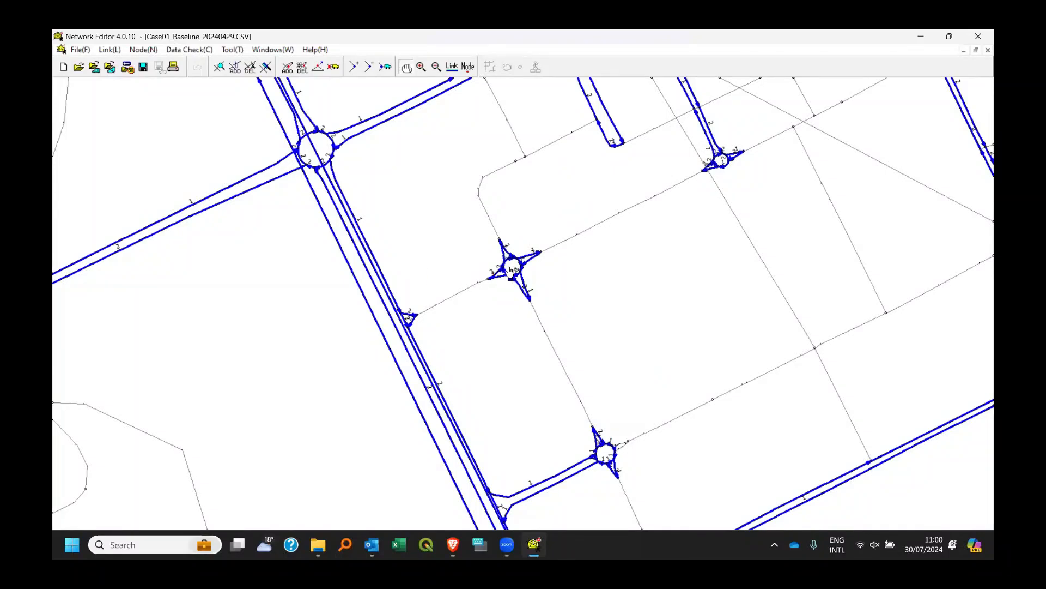
{"action": "scroll", "coordinate": [511, 269], "scroll_direction": "up", "scroll_amount": 3}
{"action": "left_click_drag", "start_coordinate": [507, 250], "coordinate": [428, 351]}
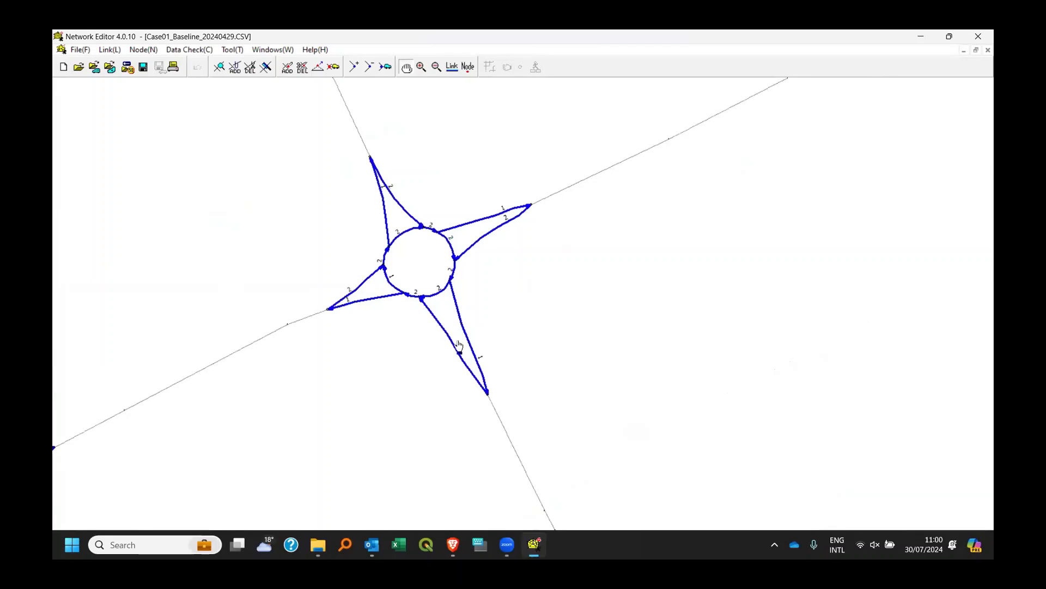
{"action": "scroll", "coordinate": [545, 305], "scroll_direction": "down", "scroll_amount": 3}
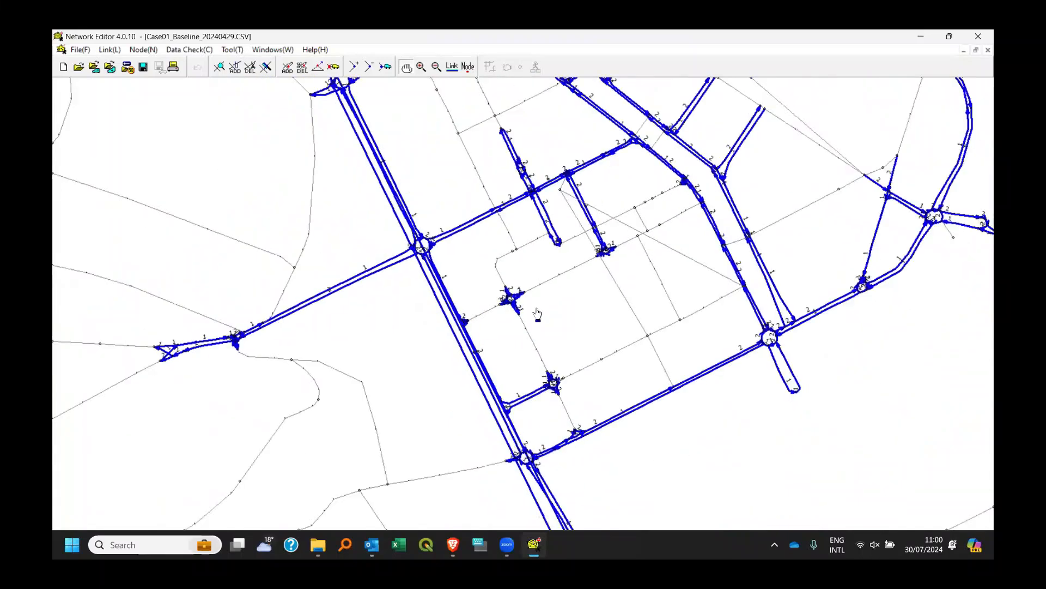
{"action": "scroll", "coordinate": [555, 313], "scroll_direction": "up", "scroll_amount": 2}
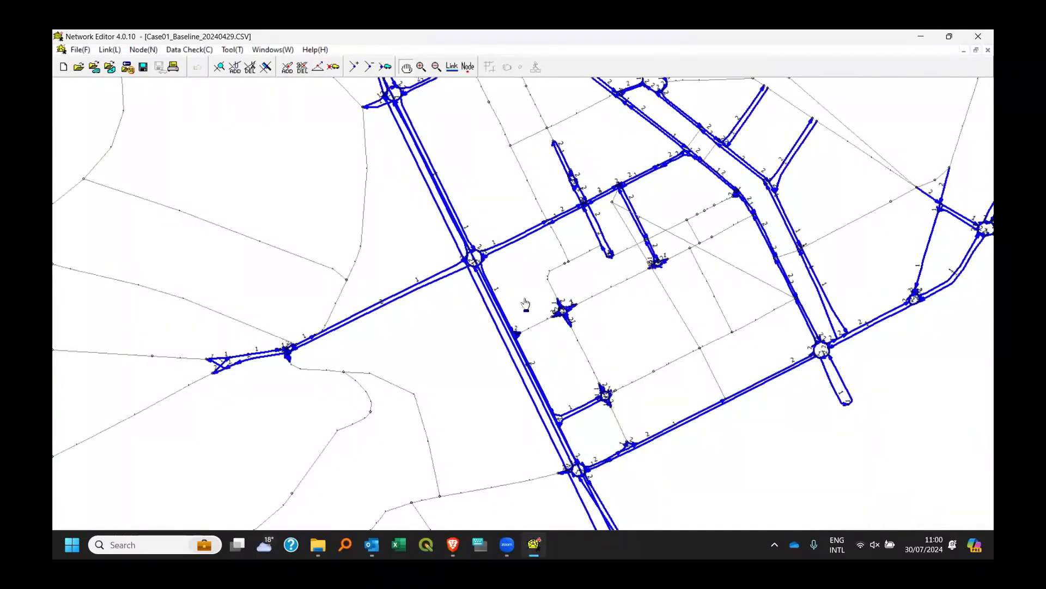
{"action": "left_click_drag", "start_coordinate": [522, 289], "coordinate": [528, 322]}
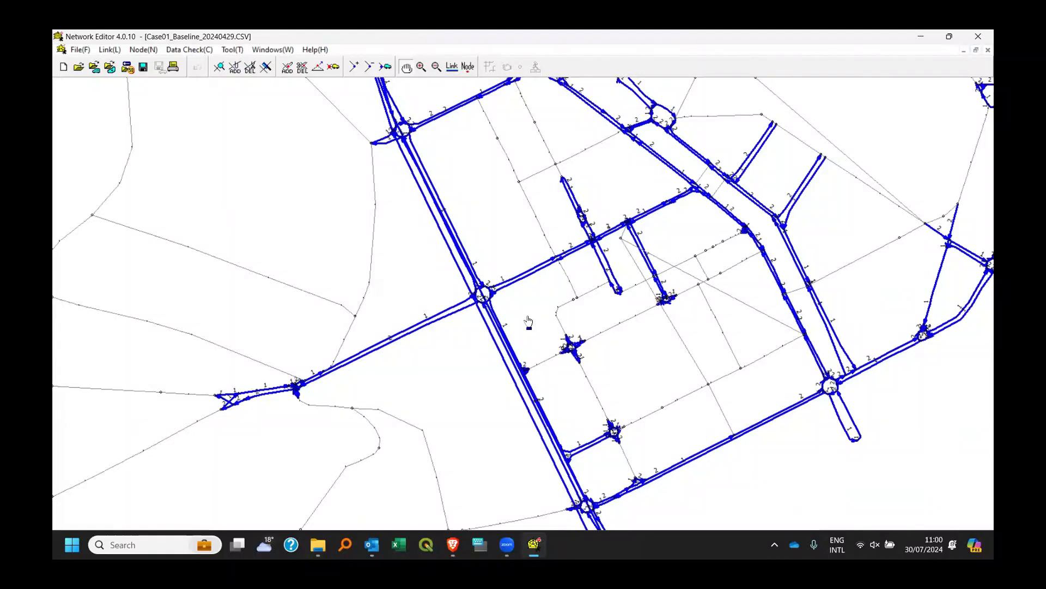
Delete link L0937 in the town-centre street grid and confirm the deletion.
{"action": "left_click", "coordinate": [249, 68]}
{"action": "left_click", "coordinate": [701, 256]}
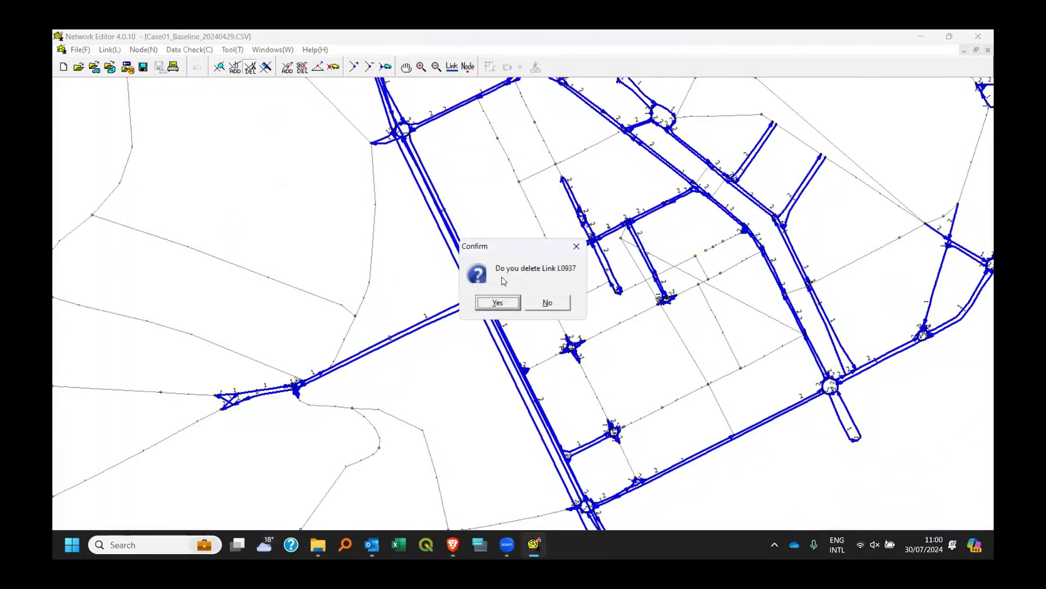
{"action": "left_click", "coordinate": [499, 305]}
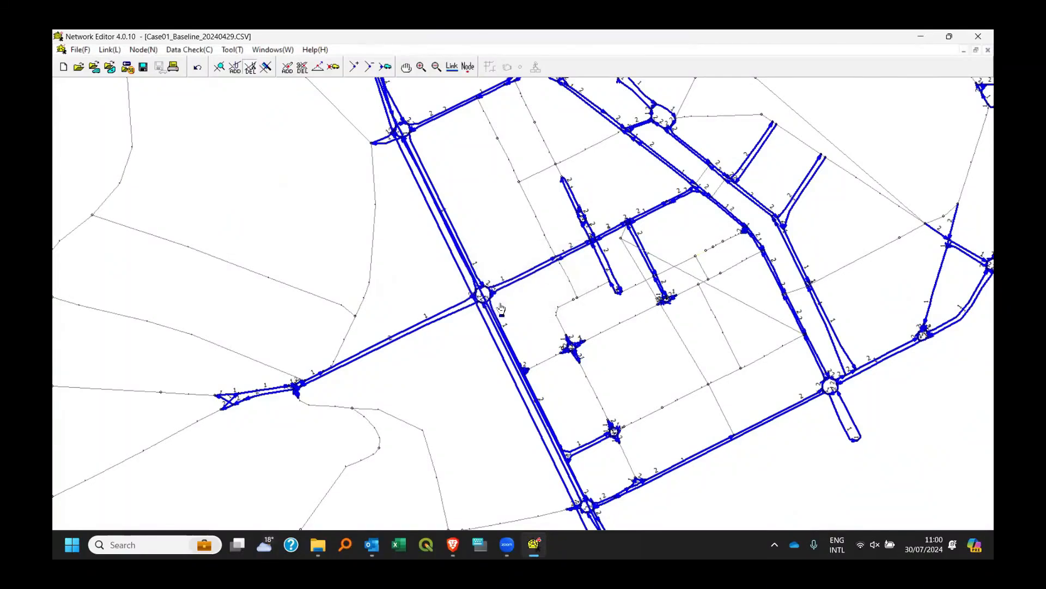
Run the End Link data check and examine the loose link end in the town-centre street grid.
{"action": "scroll", "coordinate": [707, 256], "scroll_direction": "up", "scroll_amount": 1}
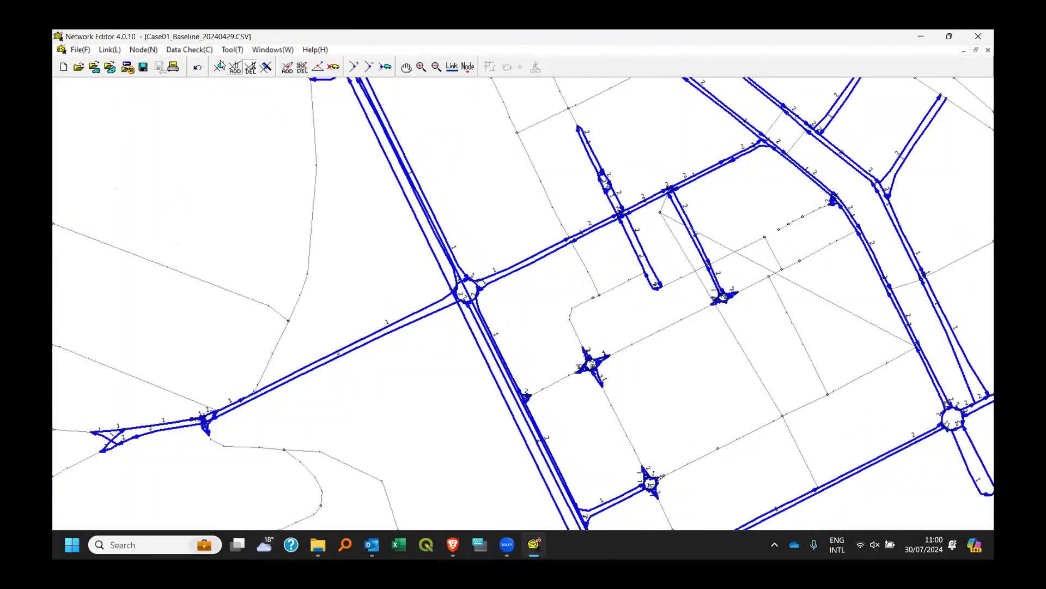
{"action": "left_click", "coordinate": [198, 51]}
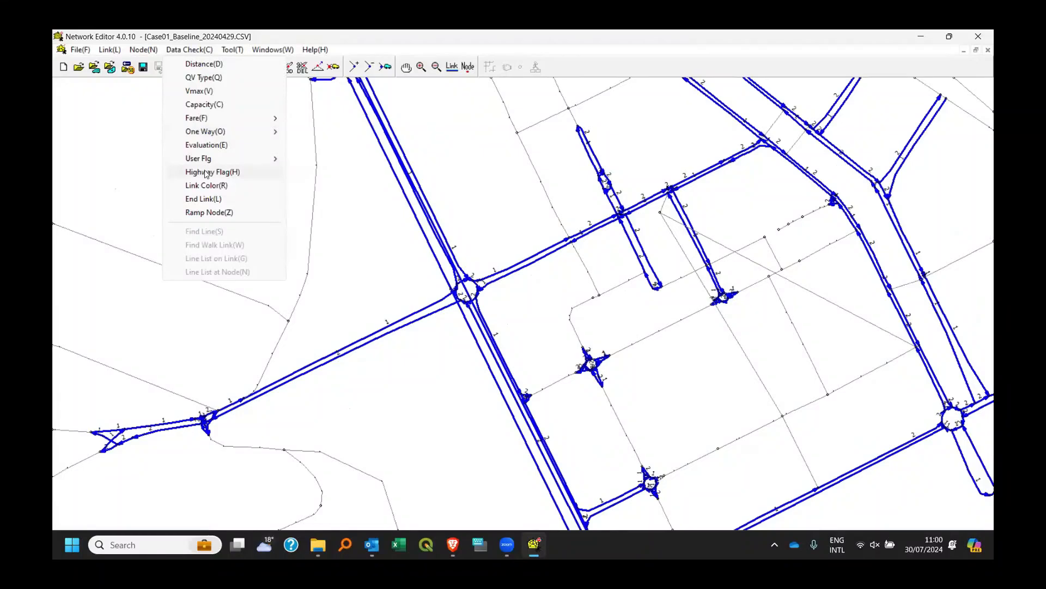
{"action": "left_click", "coordinate": [214, 198]}
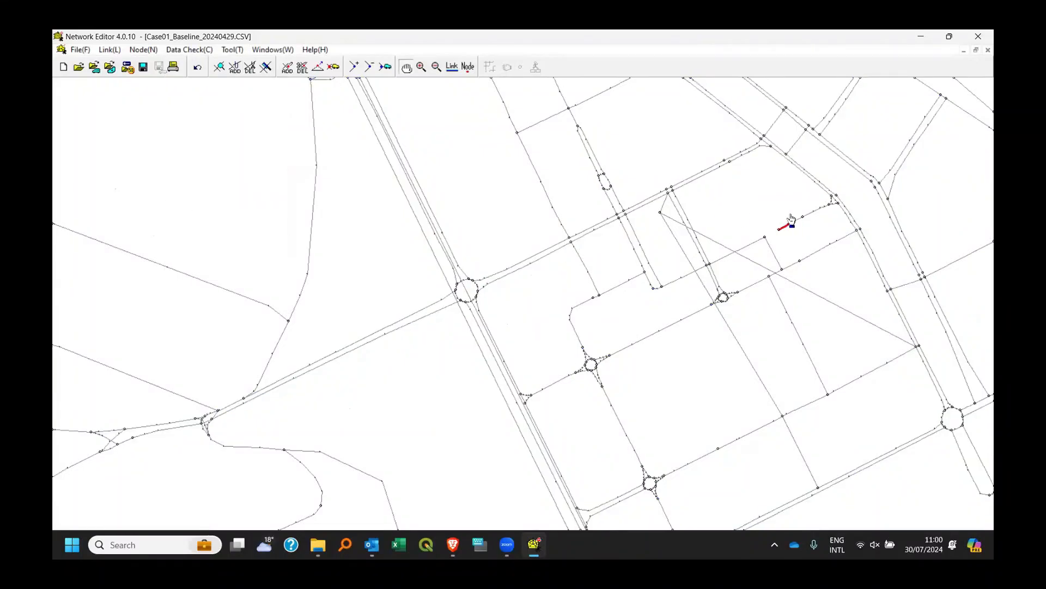
{"action": "scroll", "coordinate": [792, 222], "scroll_direction": "up", "scroll_amount": 5}
{"action": "scroll", "coordinate": [792, 226], "scroll_direction": "down", "scroll_amount": 5}
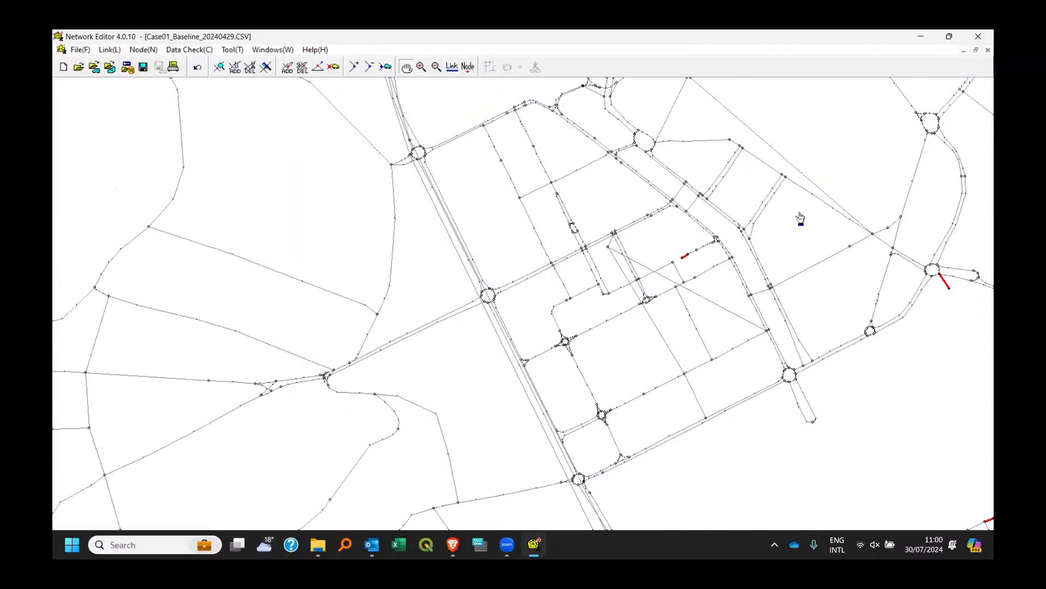
{"action": "scroll", "coordinate": [691, 249], "scroll_direction": "up", "scroll_amount": 5}
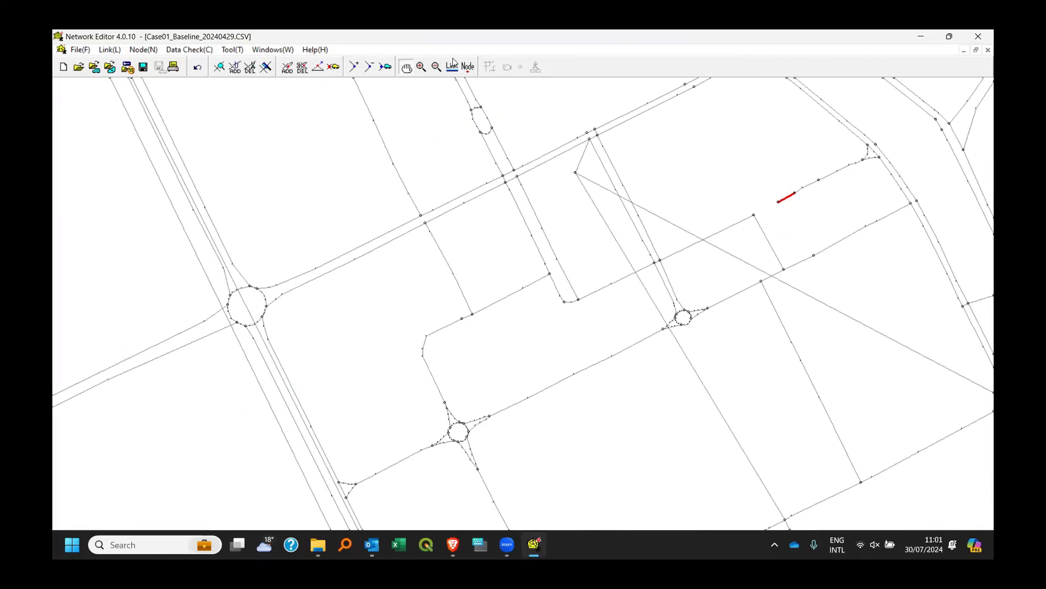
Undo the link deletion in the town-centre street grid.
{"action": "left_click", "coordinate": [199, 67]}
{"action": "scroll", "coordinate": [381, 163], "scroll_direction": "down", "scroll_amount": 5}
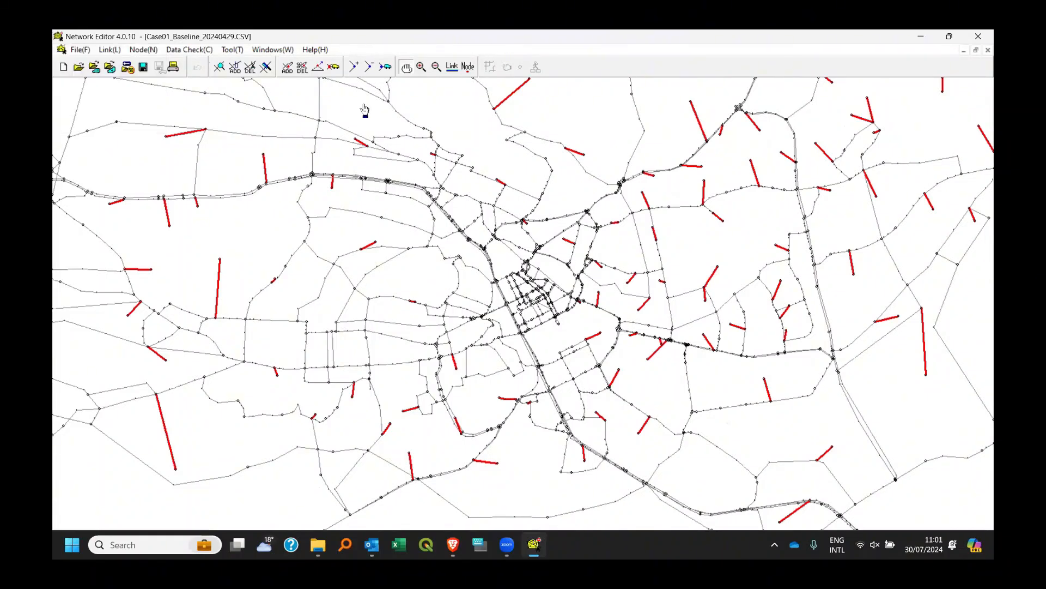
Inspect the flags and general attributes of zone connector link ZC042 in the northeast of the network without changing them.
{"action": "left_click", "coordinate": [219, 69]}
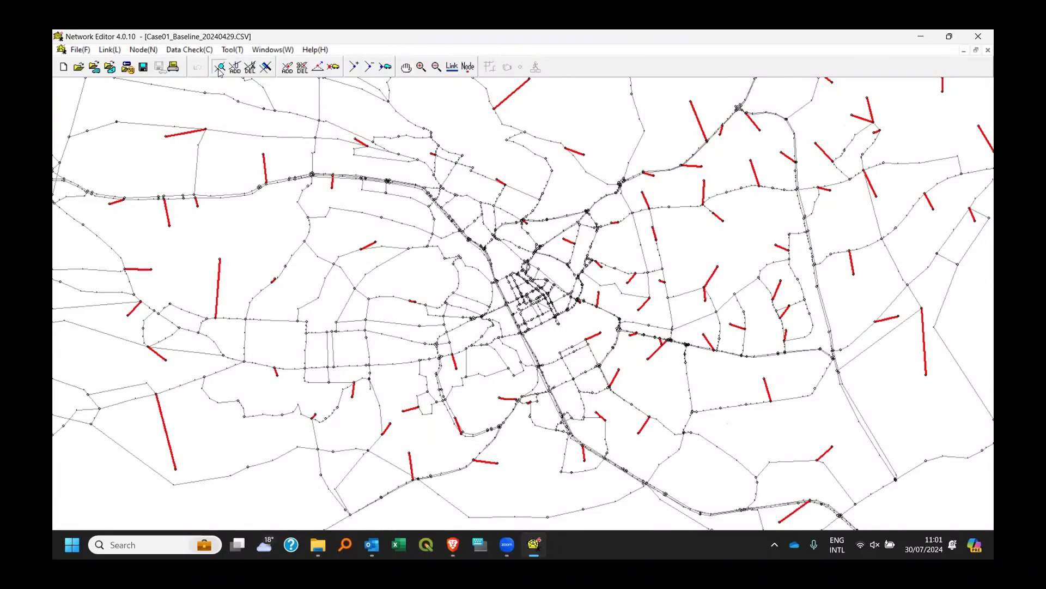
{"action": "left_click", "coordinate": [699, 124]}
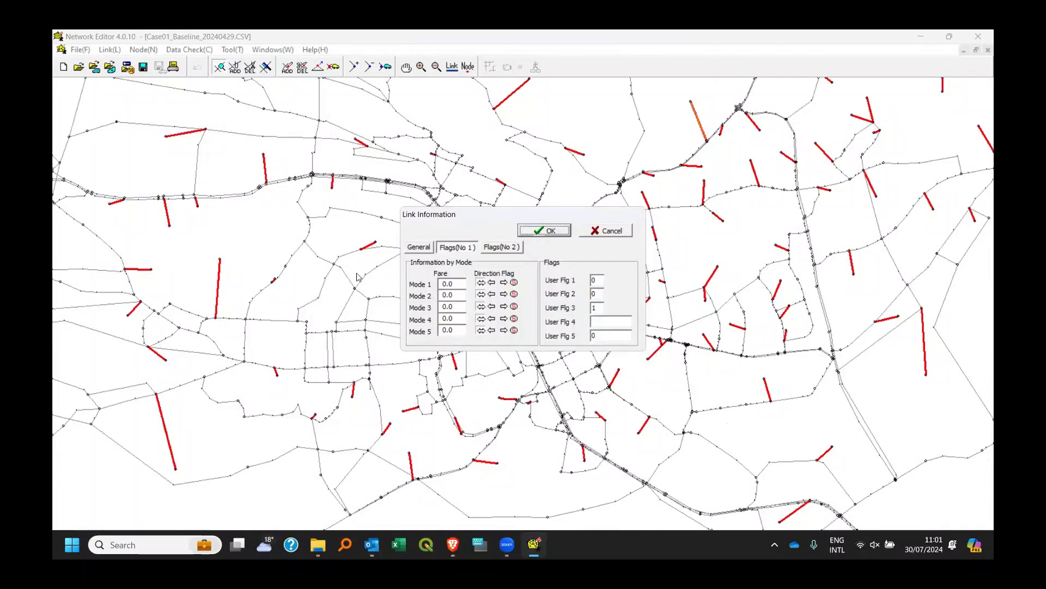
{"action": "left_click", "coordinate": [431, 251]}
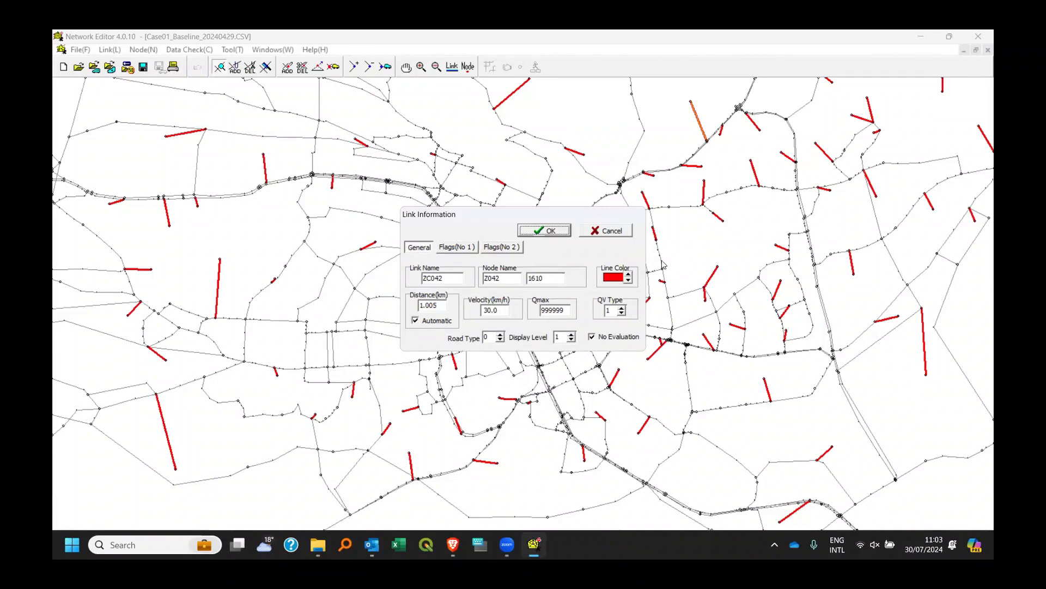
{"action": "left_click", "coordinate": [620, 235]}
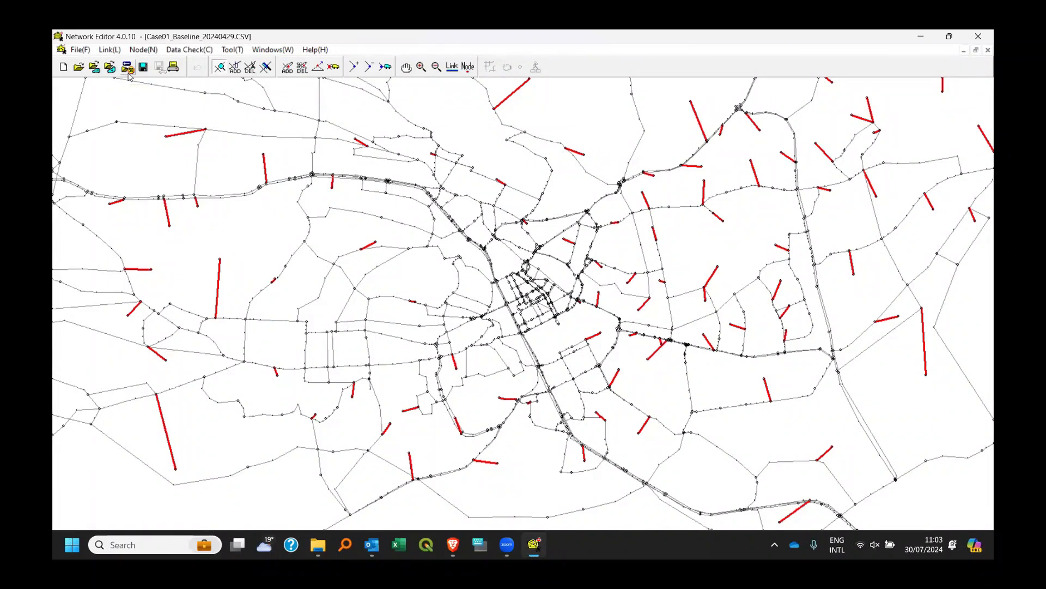
Open the assignment parameter file Case01a2b3.par from the Part1_App folder.
{"action": "left_click", "coordinate": [128, 68]}
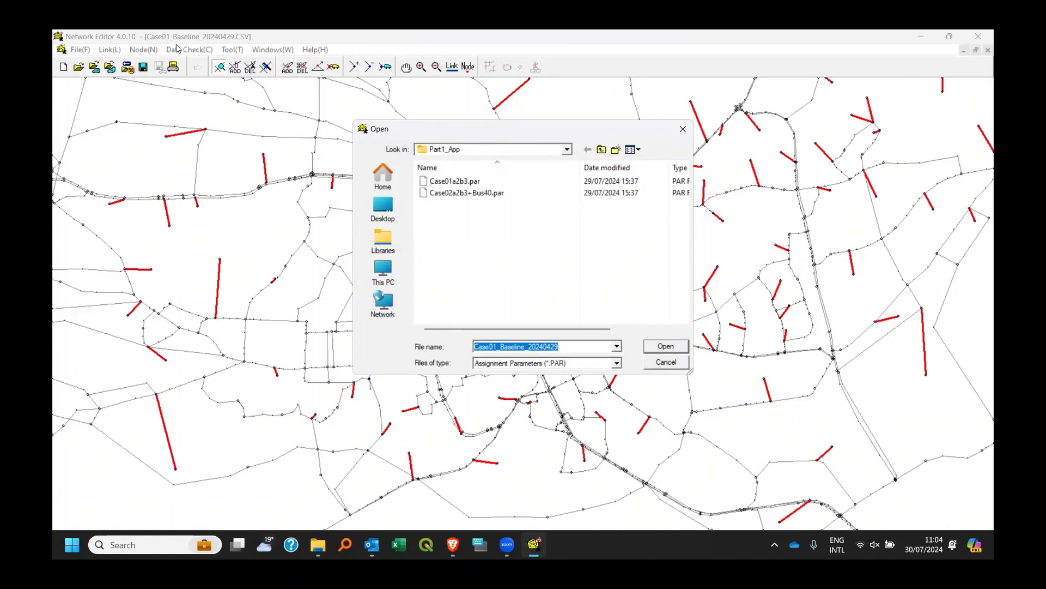
{"action": "left_click", "coordinate": [463, 182]}
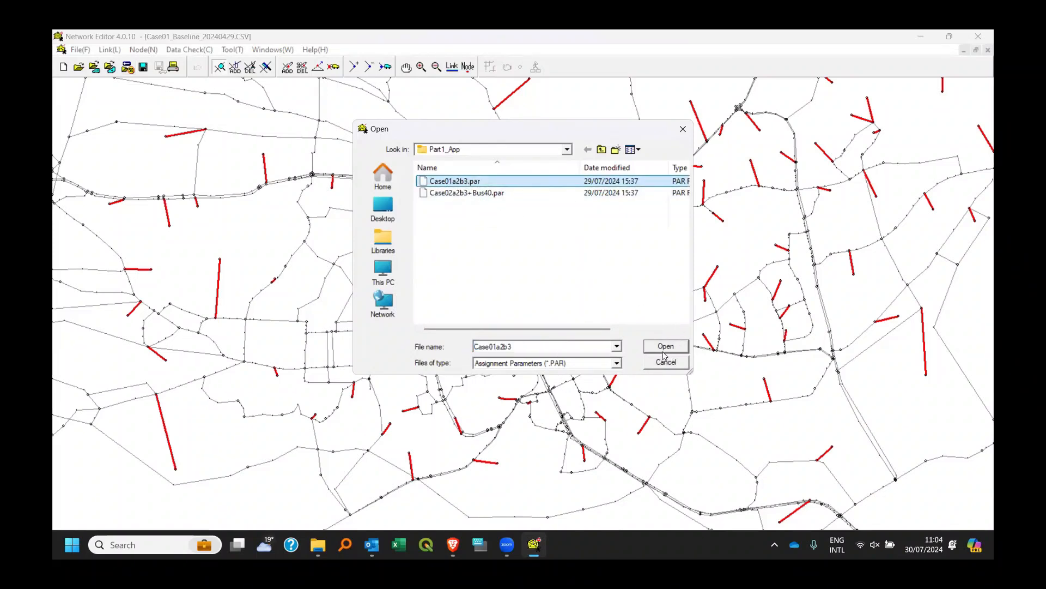
{"action": "left_click", "coordinate": [664, 349]}
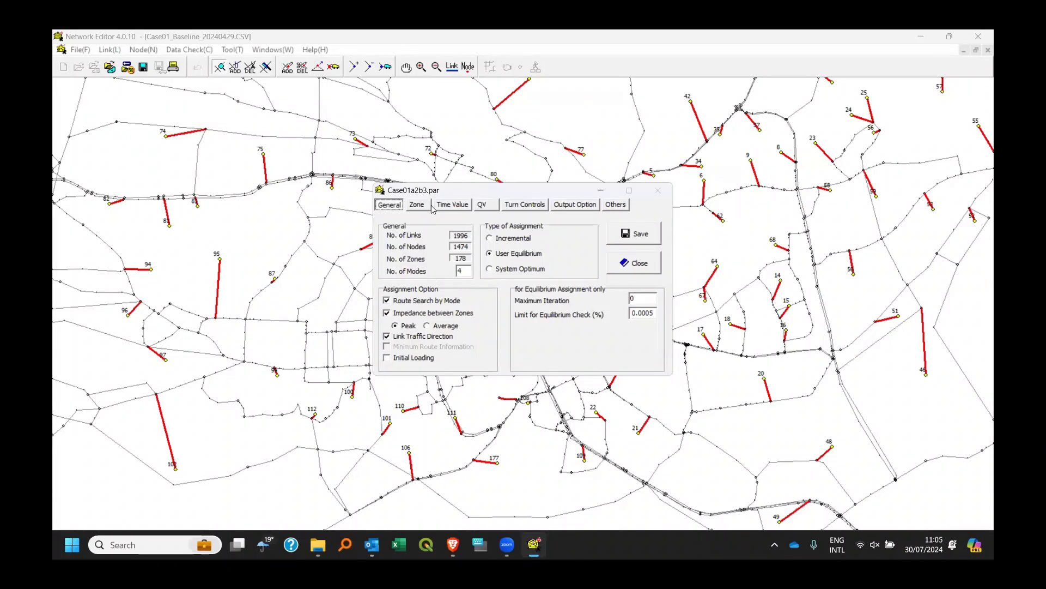
Review the assignment parameters: time values by mode, the full list of zone centroid nodes, and the link cost function settings.
{"action": "left_click", "coordinate": [448, 206]}
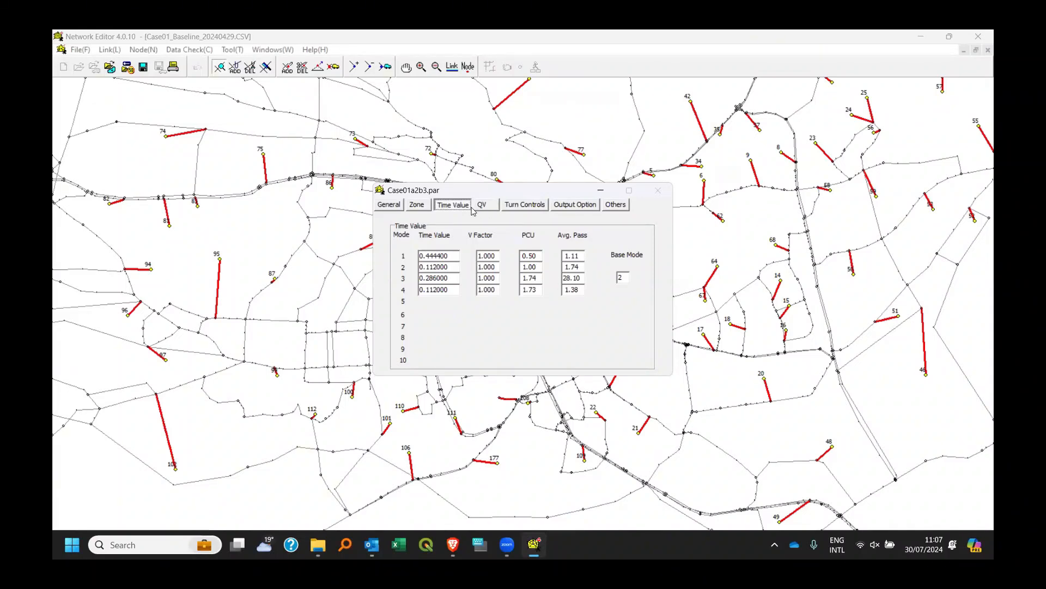
{"action": "left_click", "coordinate": [417, 205]}
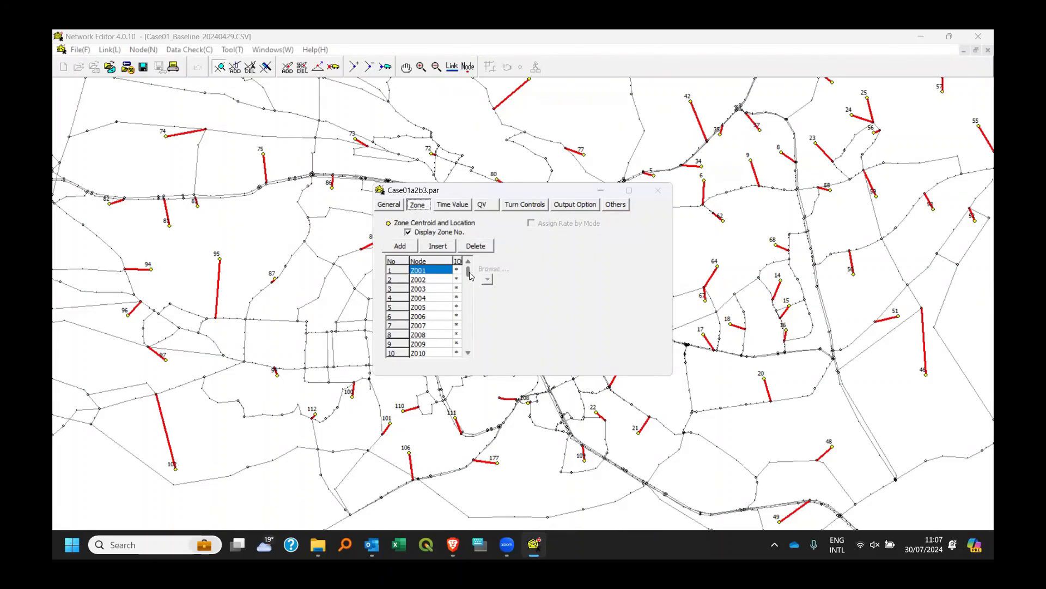
{"action": "left_click_drag", "start_coordinate": [469, 274], "coordinate": [469, 344]}
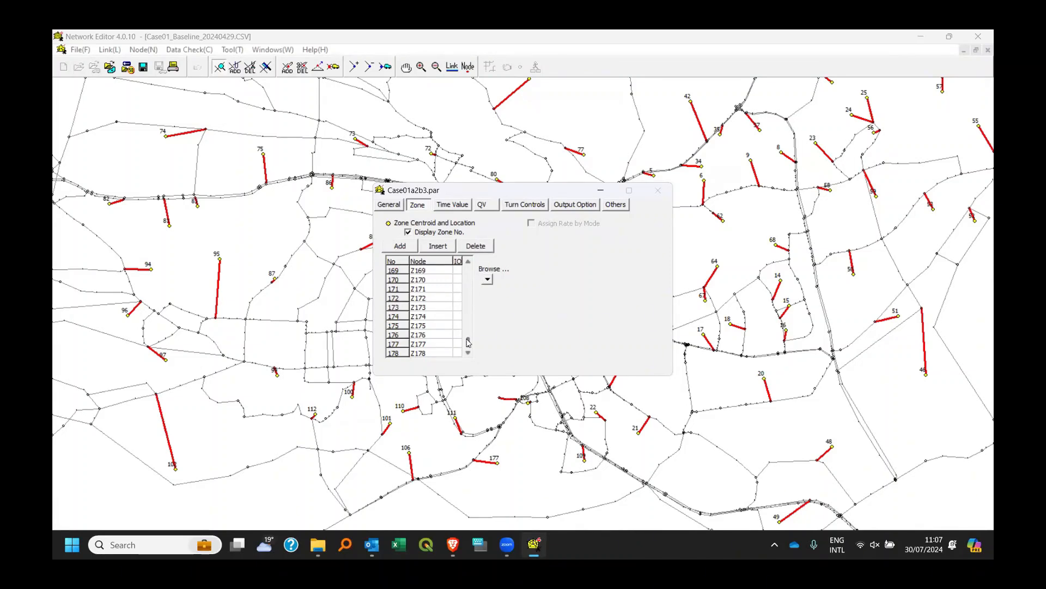
{"action": "left_click_drag", "start_coordinate": [467, 342], "coordinate": [467, 268]}
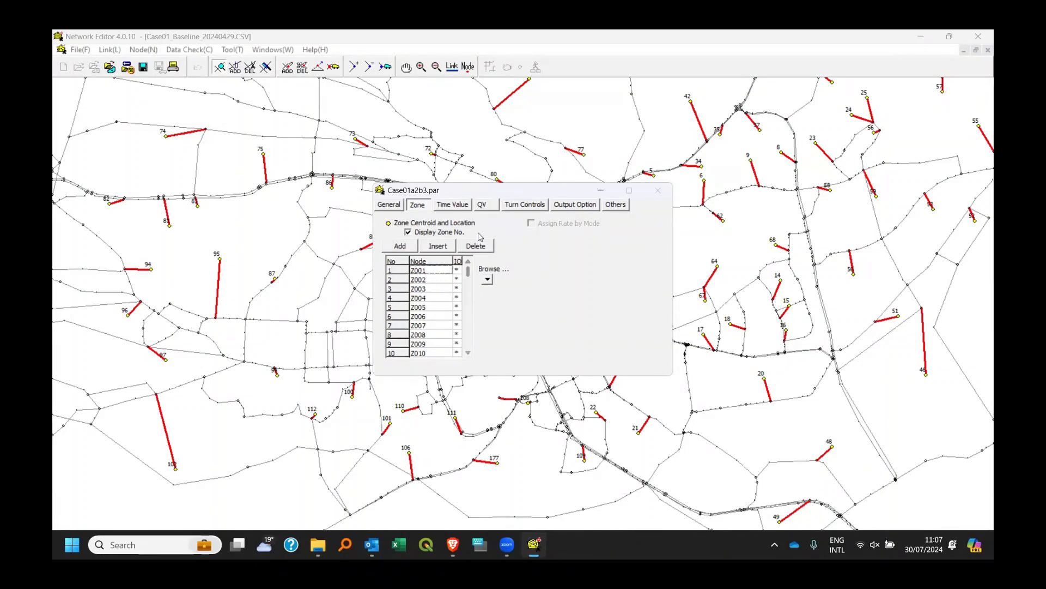
{"action": "left_click", "coordinate": [482, 209]}
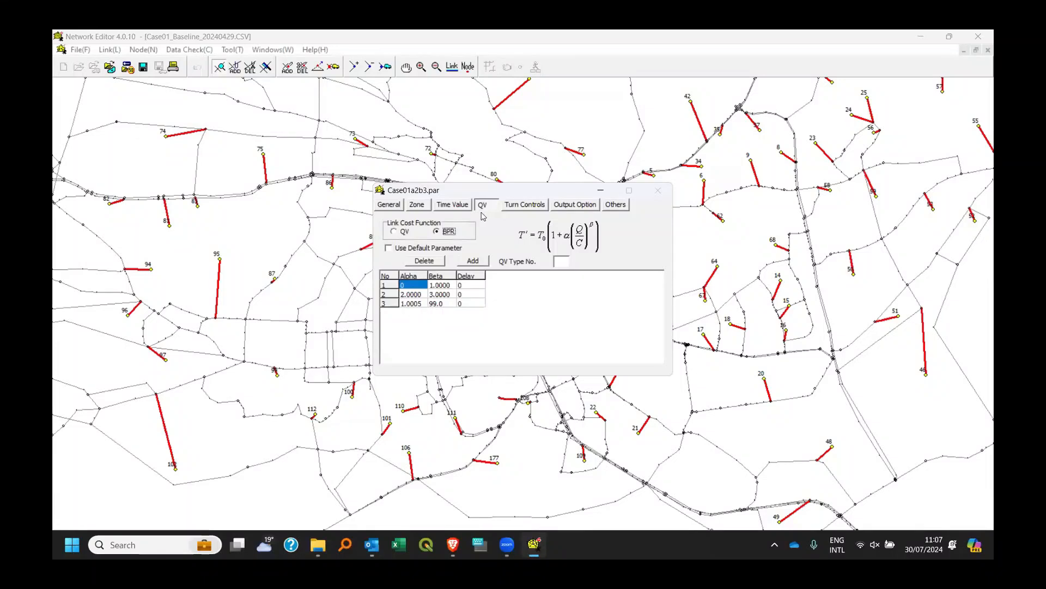